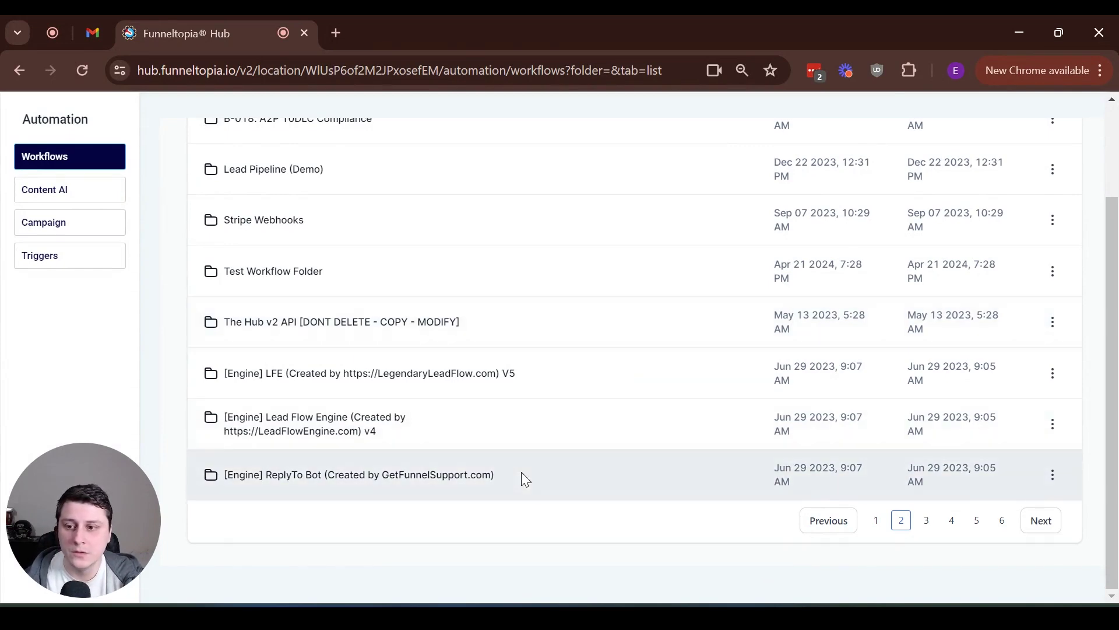
{"action": "scroll", "coordinate": [521, 479], "scroll_direction": "up", "scroll_amount": 4}
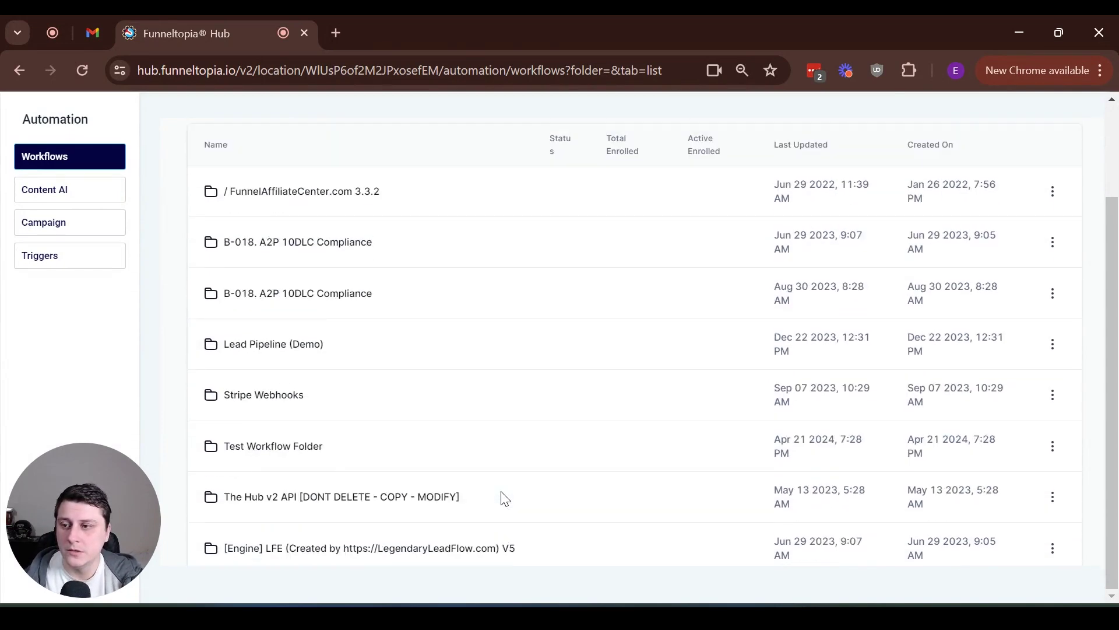
{"action": "scroll", "coordinate": [501, 497], "scroll_direction": "up", "scroll_amount": 2}
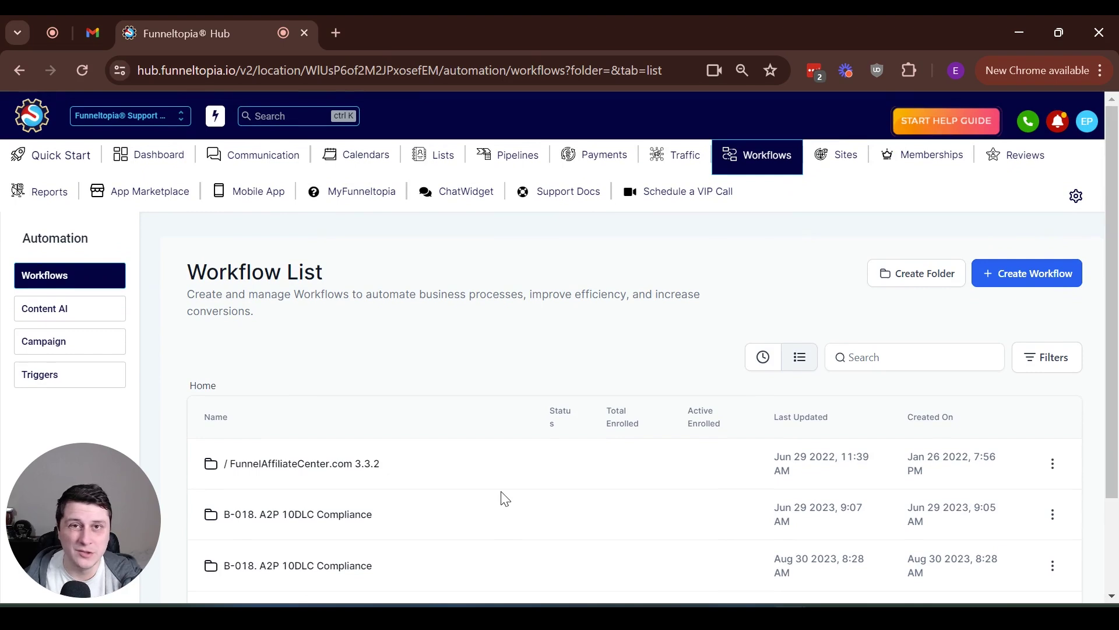
{"action": "scroll", "coordinate": [569, 373], "scroll_direction": "down", "scroll_amount": 1}
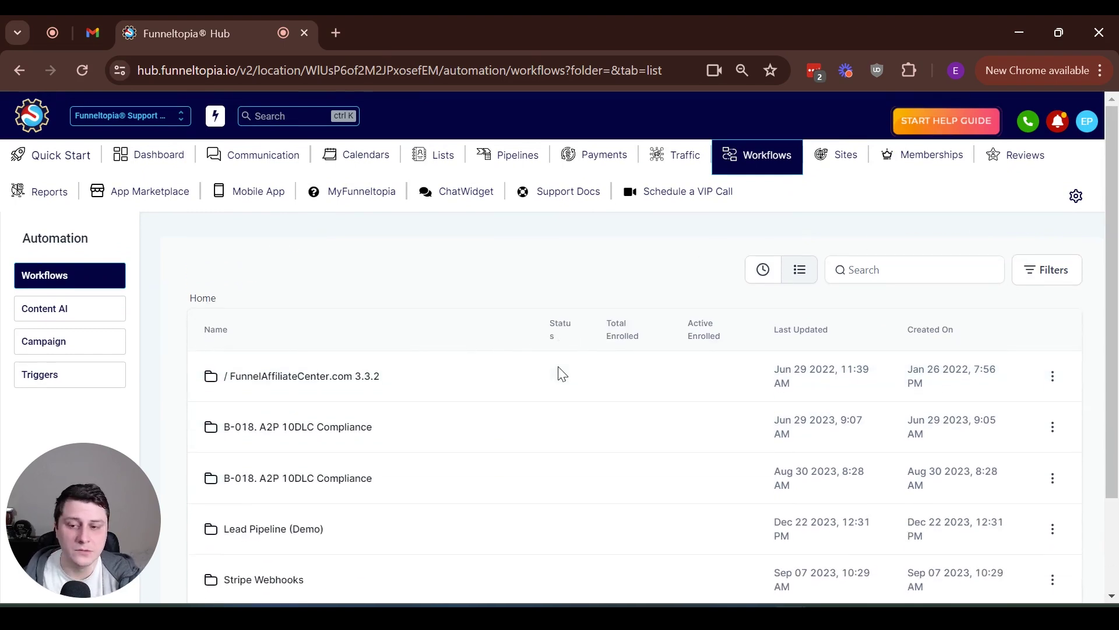
{"action": "scroll", "coordinate": [562, 373], "scroll_direction": "up", "scroll_amount": 1}
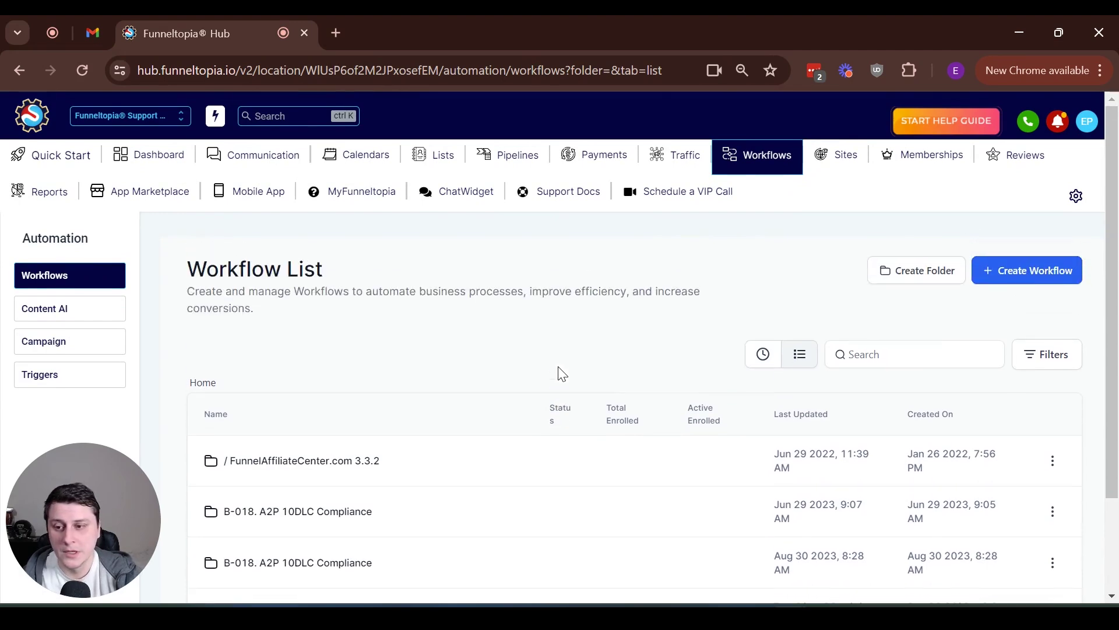
{"action": "scroll", "coordinate": [580, 394], "scroll_direction": "down", "scroll_amount": 3}
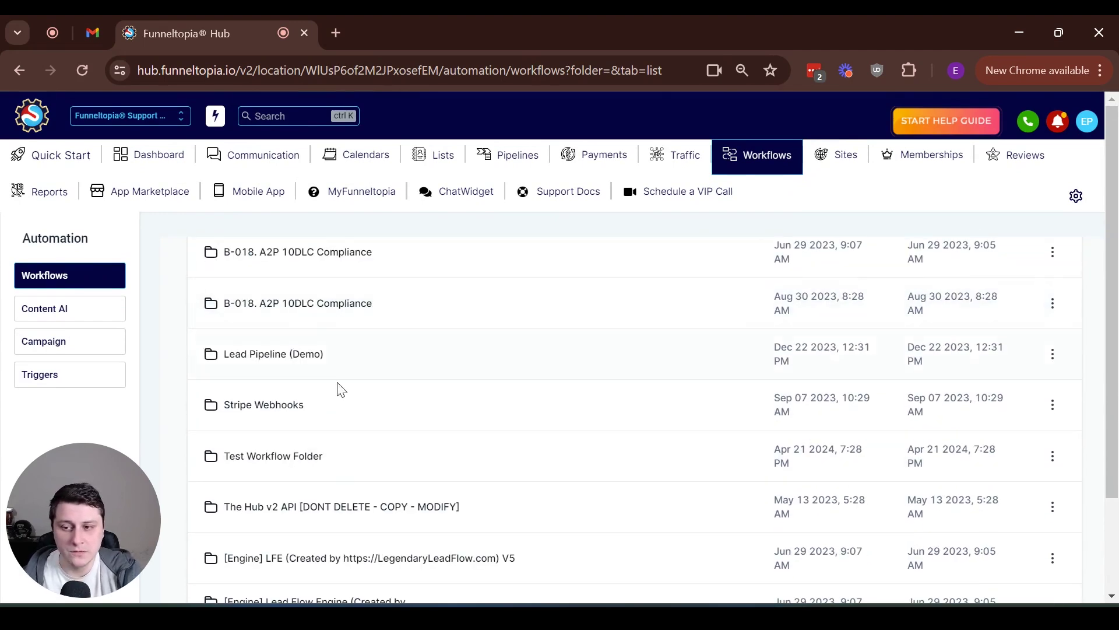
{"action": "scroll", "coordinate": [446, 358], "scroll_direction": "up", "scroll_amount": 1}
{"action": "scroll", "coordinate": [490, 455], "scroll_direction": "up", "scroll_amount": 2}
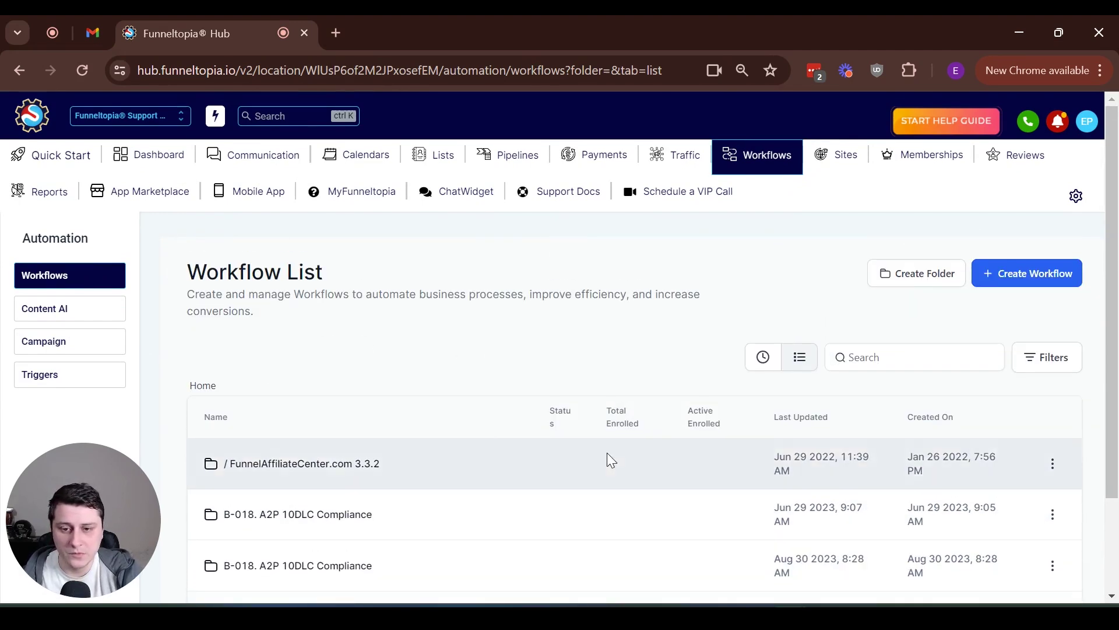
{"action": "scroll", "coordinate": [472, 393], "scroll_direction": "down", "scroll_amount": 2}
{"action": "scroll", "coordinate": [473, 393], "scroll_direction": "down", "scroll_amount": 2}
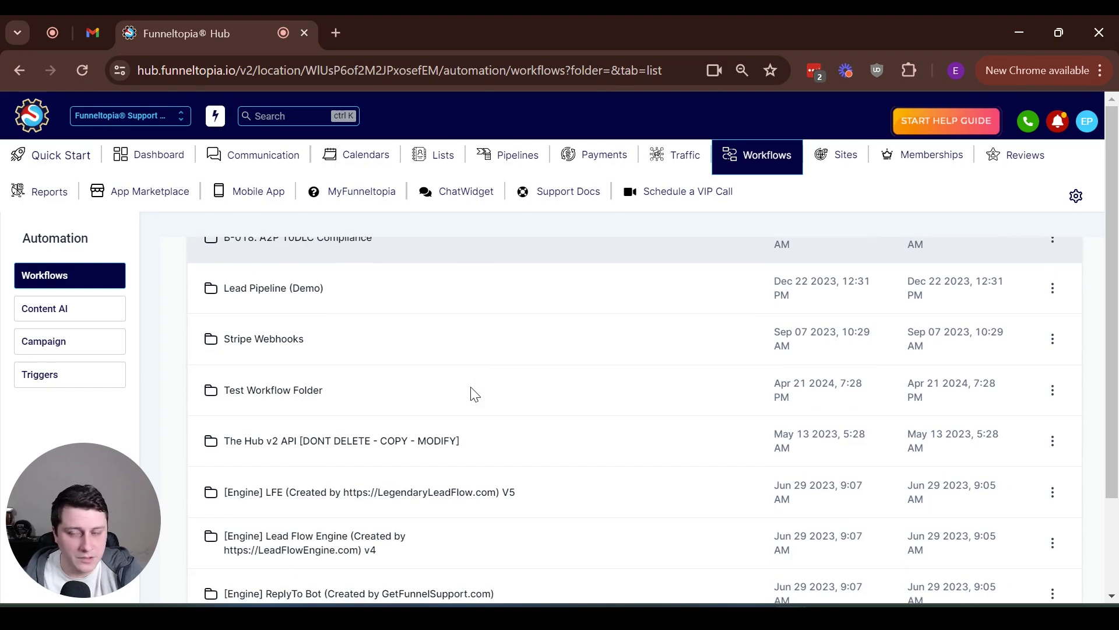
{"action": "scroll", "coordinate": [473, 393], "scroll_direction": "down", "scroll_amount": 1}
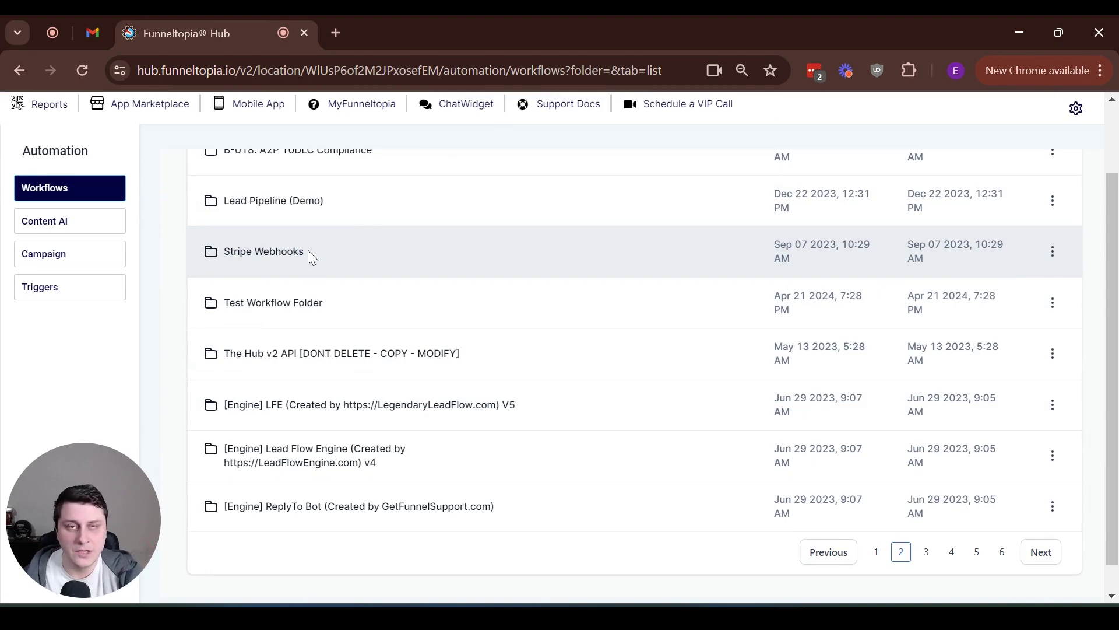
{"action": "scroll", "coordinate": [324, 278], "scroll_direction": "up", "scroll_amount": 4}
{"action": "scroll", "coordinate": [365, 288], "scroll_direction": "down", "scroll_amount": 4}
{"action": "scroll", "coordinate": [405, 287], "scroll_direction": "down", "scroll_amount": 1}
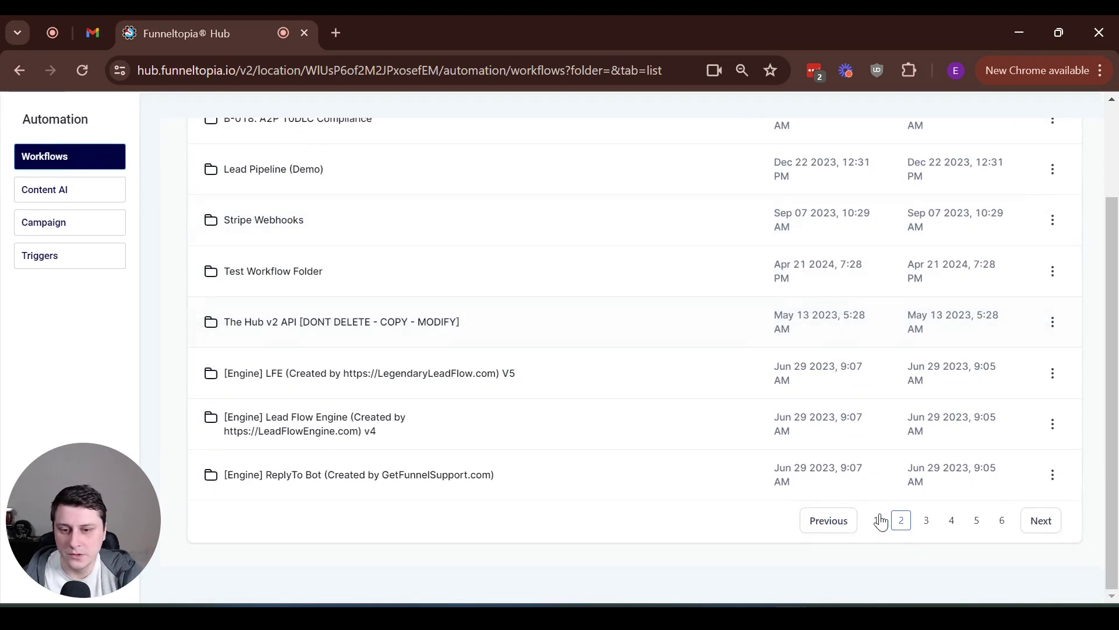
Step: From workflows page 2, open Test Workflow Folder and show Nested Folder's actions menu
{"action": "left_click", "coordinate": [927, 522]}
{"action": "left_click", "coordinate": [900, 521]}
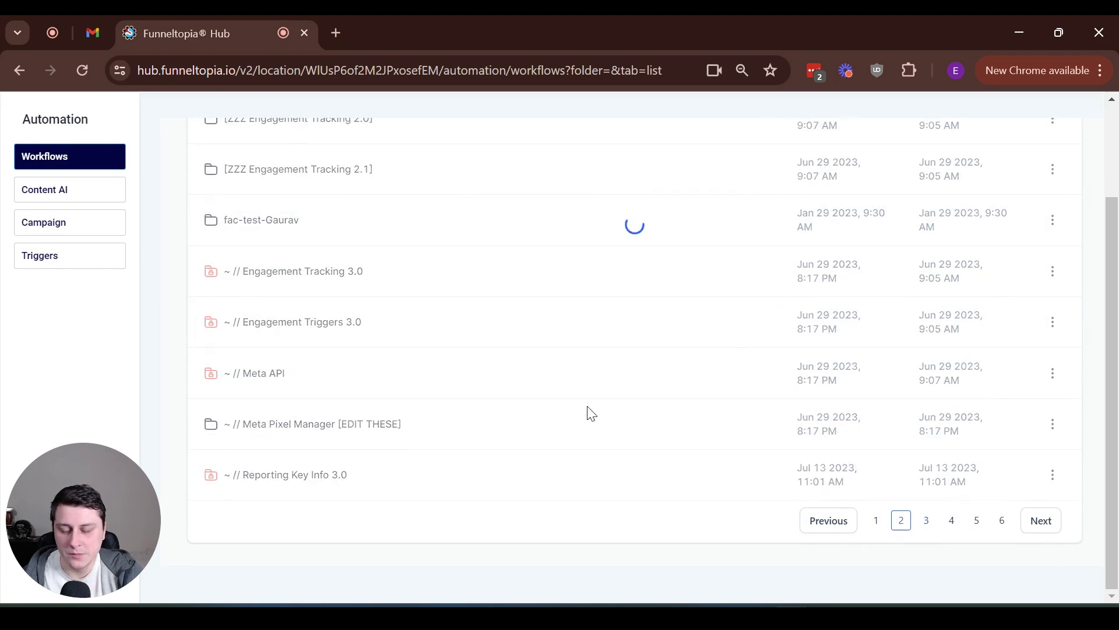
{"action": "left_click", "coordinate": [319, 272]}
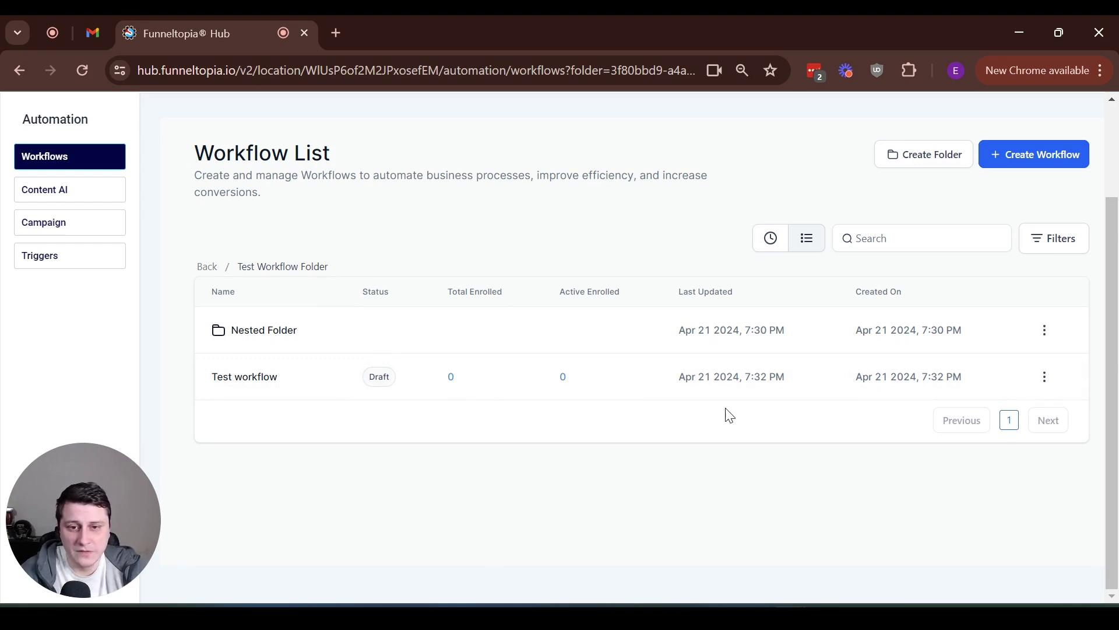
{"action": "left_click", "coordinate": [1052, 339]}
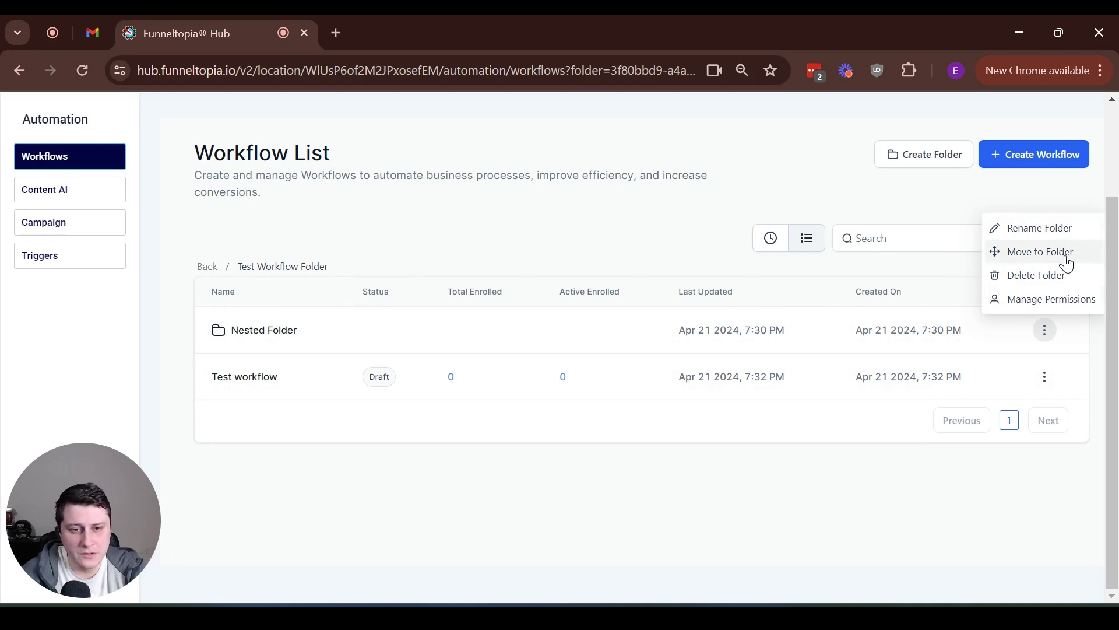
{"action": "left_click", "coordinate": [1065, 252]}
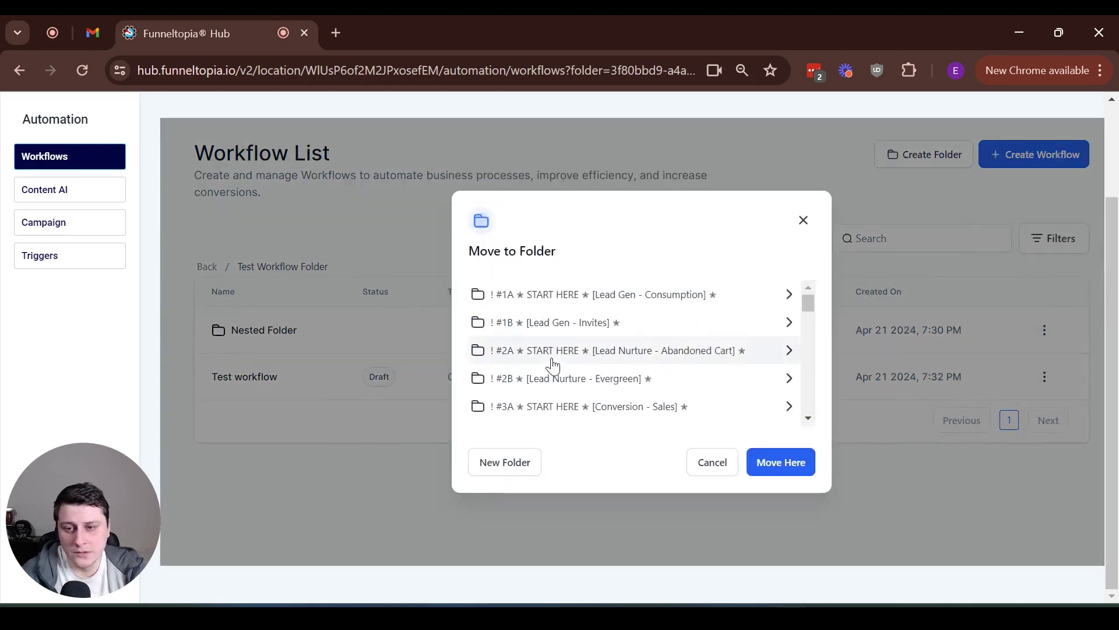
{"action": "scroll", "coordinate": [670, 382], "scroll_direction": "down", "scroll_amount": 3}
{"action": "scroll", "coordinate": [726, 374], "scroll_direction": "up", "scroll_amount": 3}
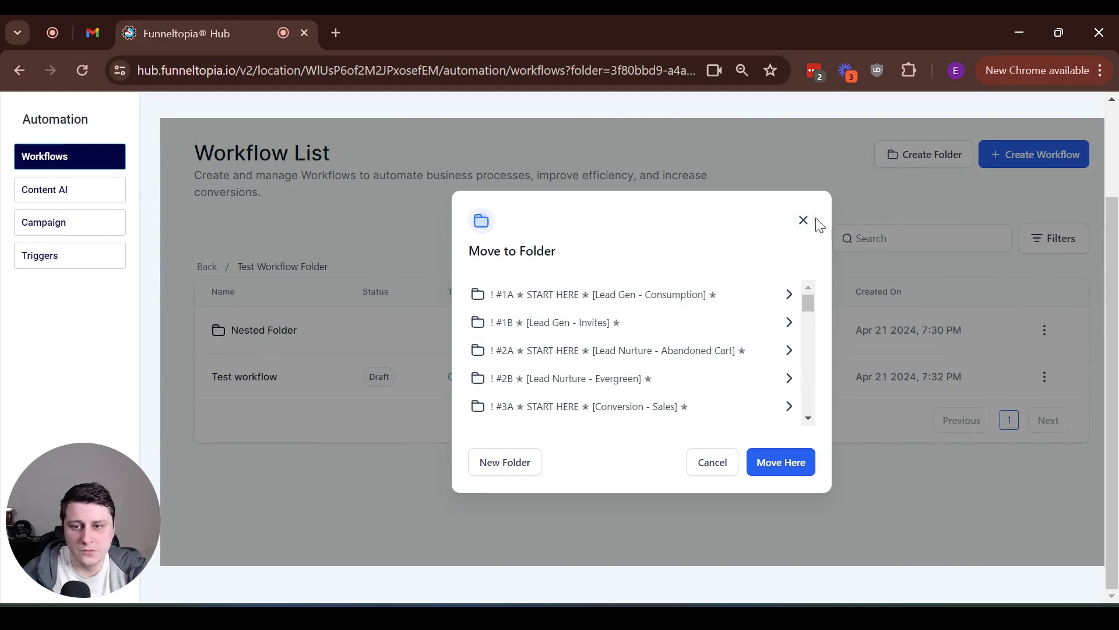
{"action": "scroll", "coordinate": [729, 330], "scroll_direction": "up", "scroll_amount": 3}
{"action": "left_click", "coordinate": [803, 339]}
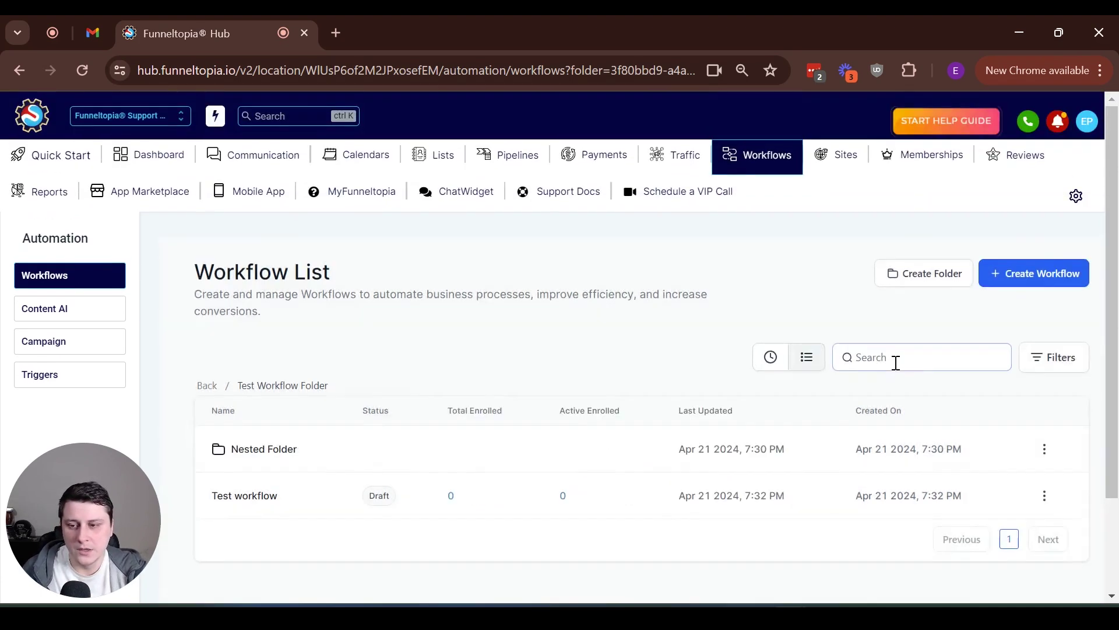
{"action": "scroll", "coordinate": [895, 359], "scroll_direction": "down", "scroll_amount": 3}
{"action": "left_click", "coordinate": [1046, 330]}
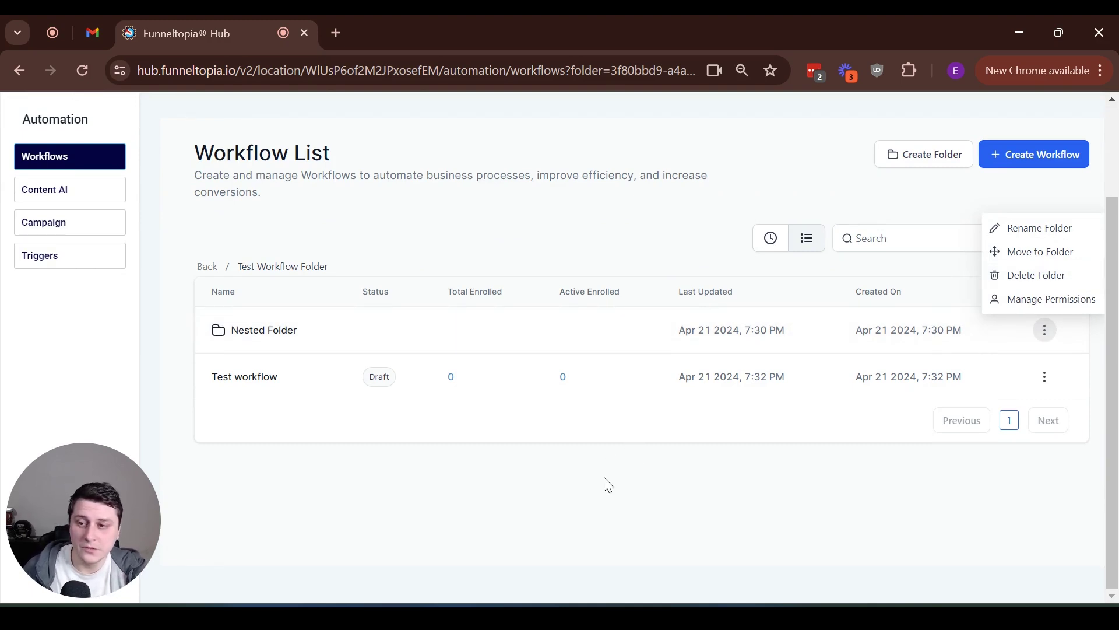
{"action": "left_click", "coordinate": [557, 472]}
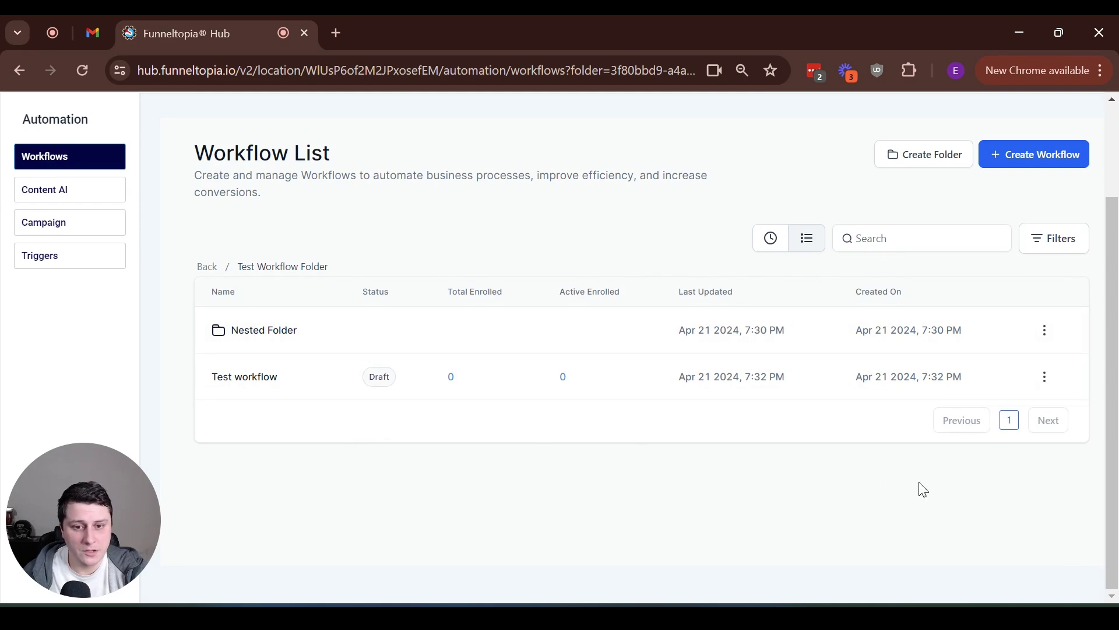
{"action": "scroll", "coordinate": [784, 486], "scroll_direction": "up", "scroll_amount": 2}
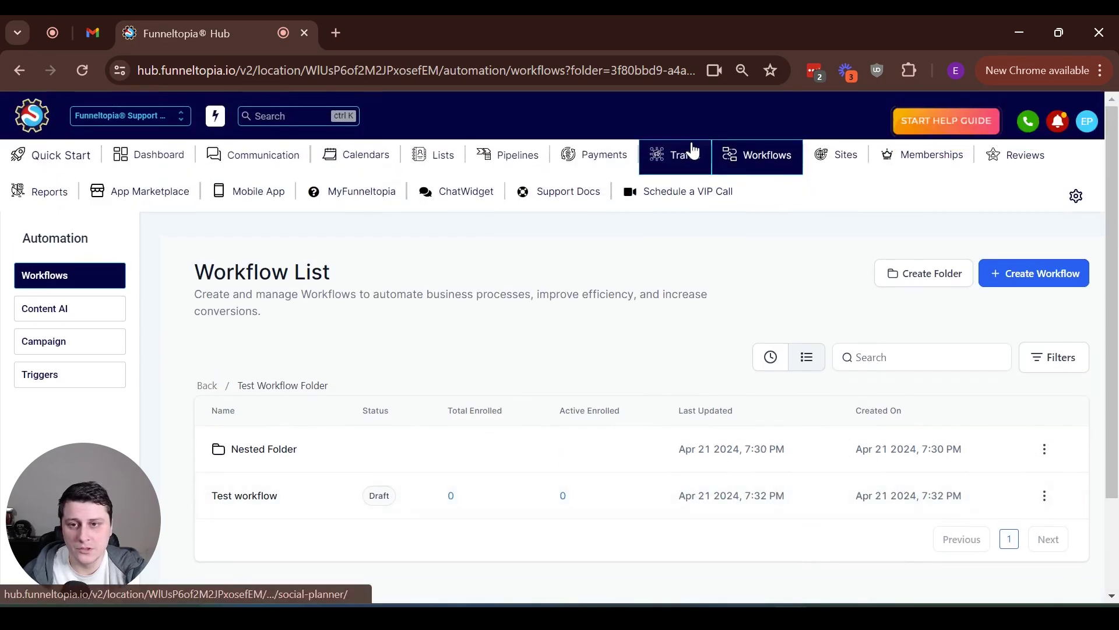
Step: Go to Social Planner under Traffic and open the support chat's help options
{"action": "left_click", "coordinate": [679, 155]}
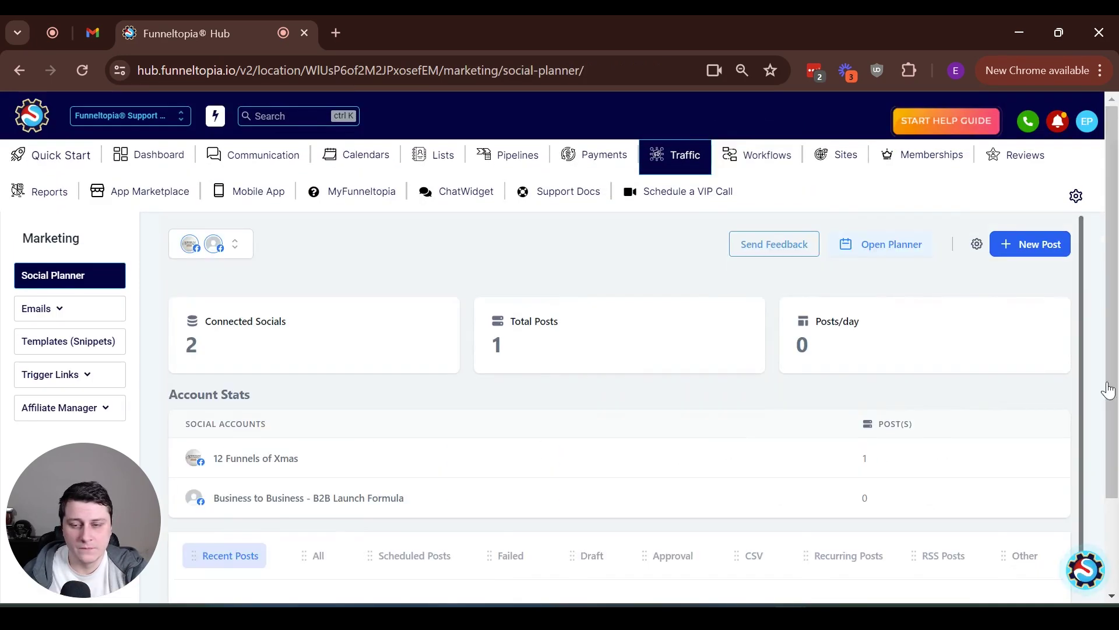
{"action": "left_click", "coordinate": [1085, 570]}
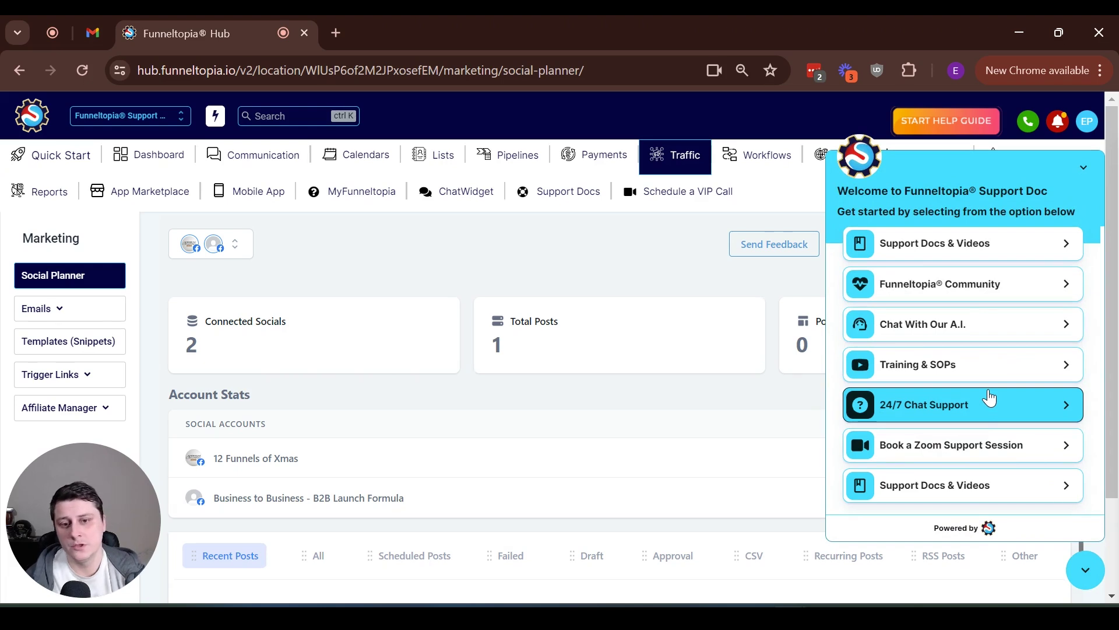